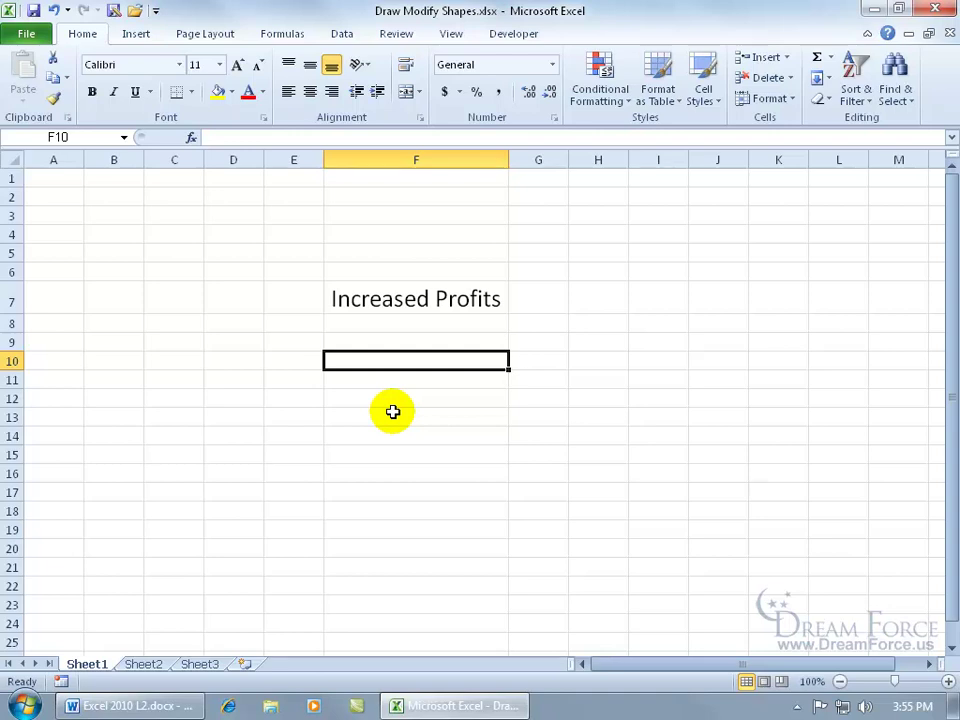
Step: Open the Shapes gallery from the Insert tab
{"action": "left_click", "coordinate": [140, 36]}
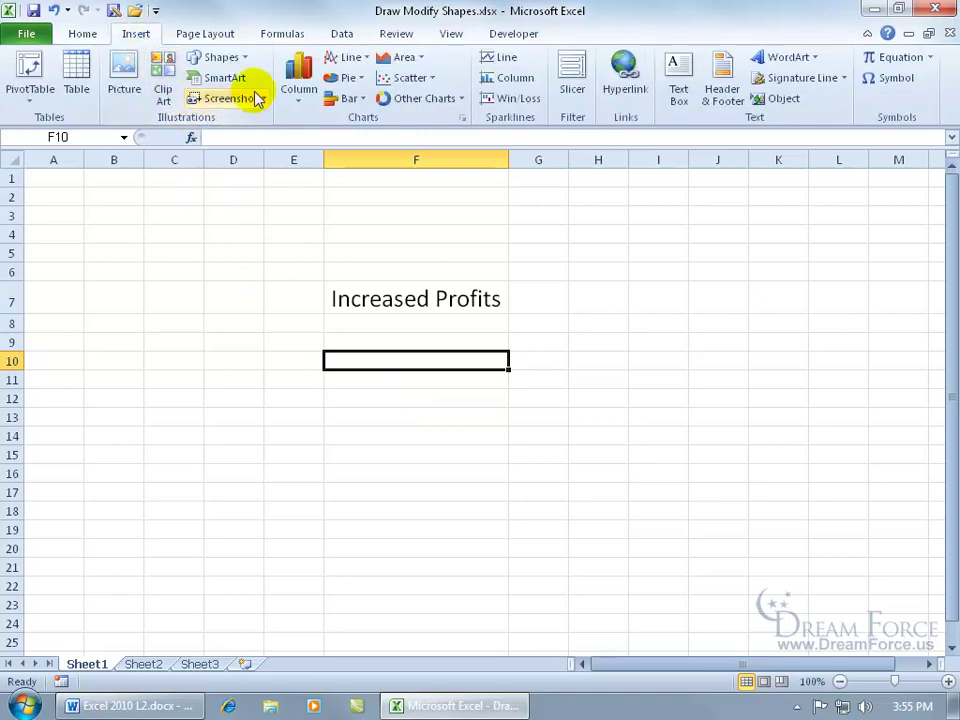
{"action": "left_click", "coordinate": [236, 58]}
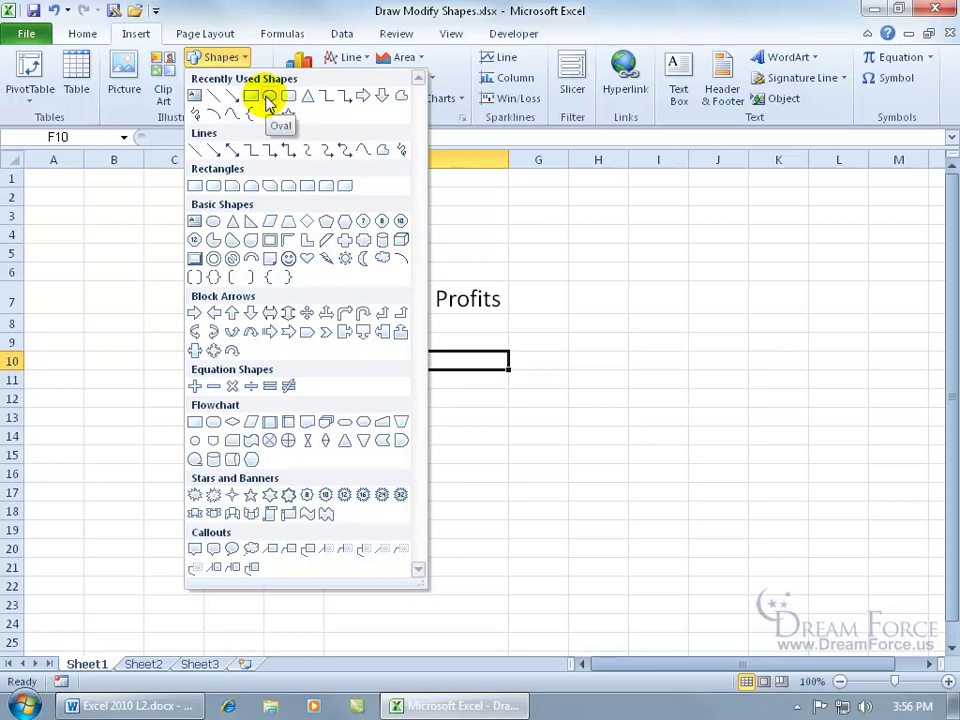
Step: Draw a Shift-constrained 1.59" blue circle left of Increased Profits, partly covering it
{"action": "left_click", "coordinate": [268, 99]}
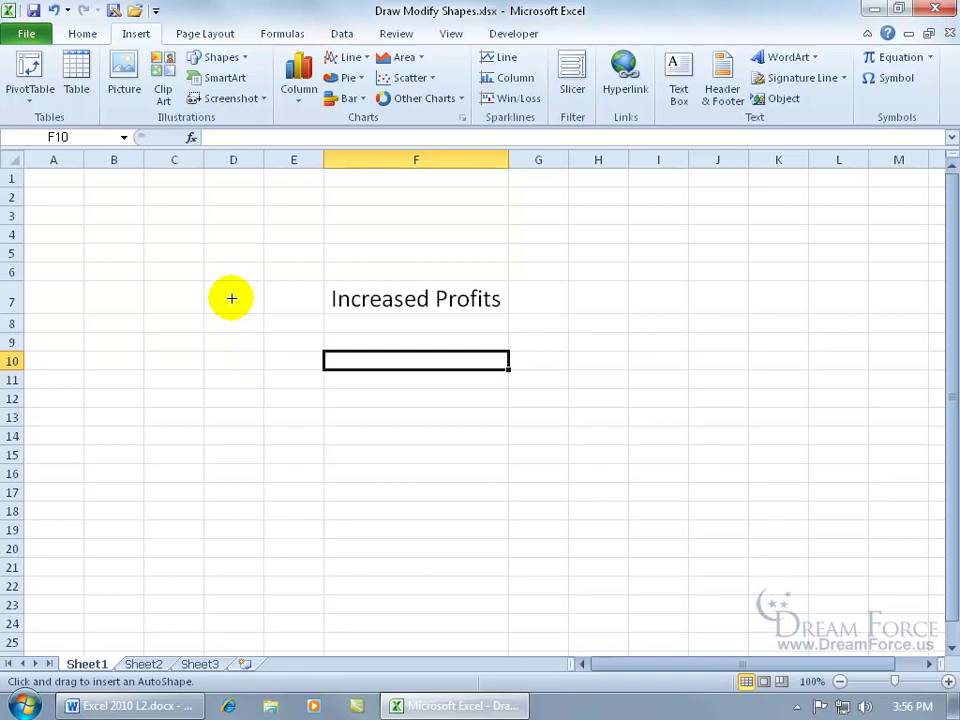
{"action": "left_click_drag", "start_coordinate": [238, 261], "coordinate": [320, 347]}
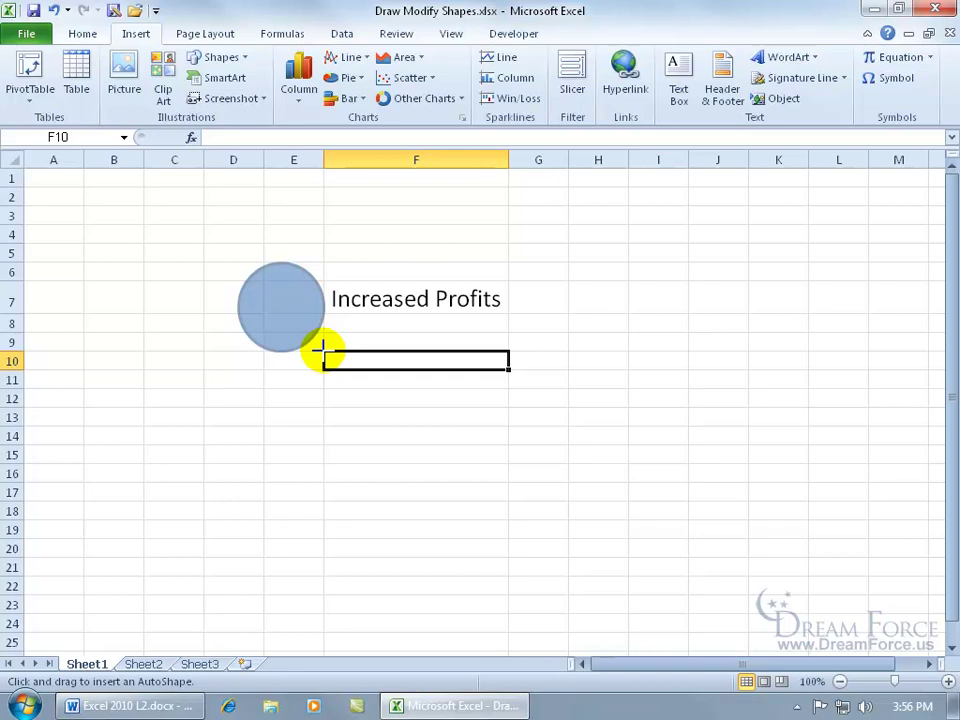
{"action": "mouse_move", "coordinate": [319, 347]}
{"action": "left_mouse_down"}
{"action": "mouse_move", "coordinate": [286, 394]}
{"action": "mouse_move", "coordinate": [334, 308]}
{"action": "mouse_move", "coordinate": [440, 315]}
{"action": "left_mouse_up"}
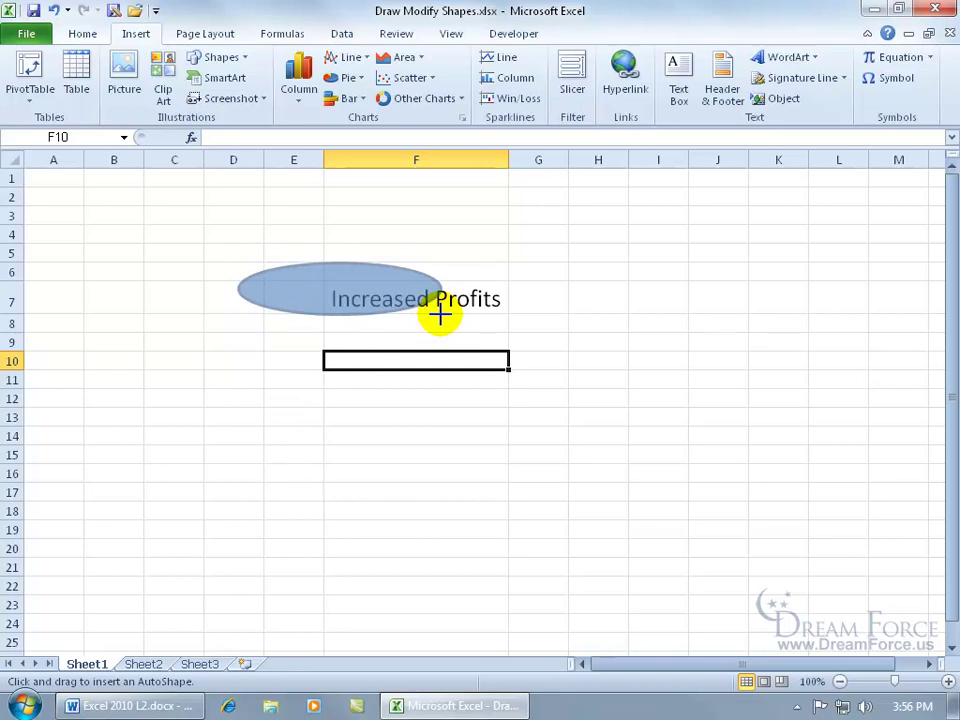
{"action": "key", "text": "shift"}
{"action": "left_click_drag", "start_coordinate": [440, 315], "coordinate": [440, 315]}
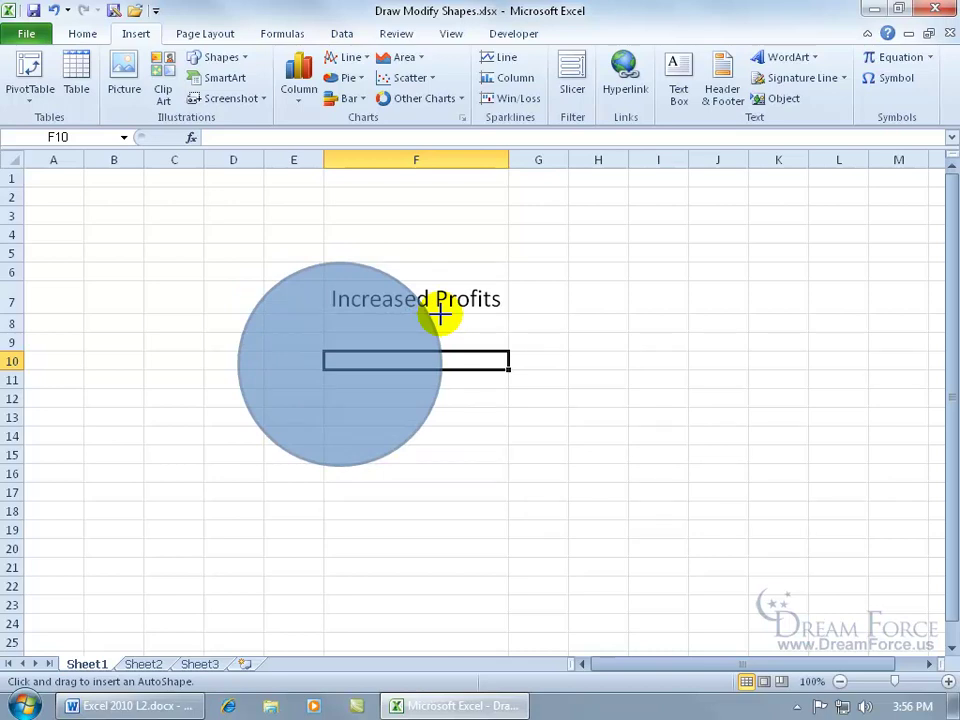
{"action": "mouse_move", "coordinate": [440, 315]}
{"action": "left_mouse_down"}
{"action": "mouse_move", "coordinate": [445, 358]}
{"action": "mouse_move", "coordinate": [332, 328]}
{"action": "mouse_move", "coordinate": [408, 415]}
{"action": "mouse_move", "coordinate": [381, 396]}
{"action": "left_mouse_up"}
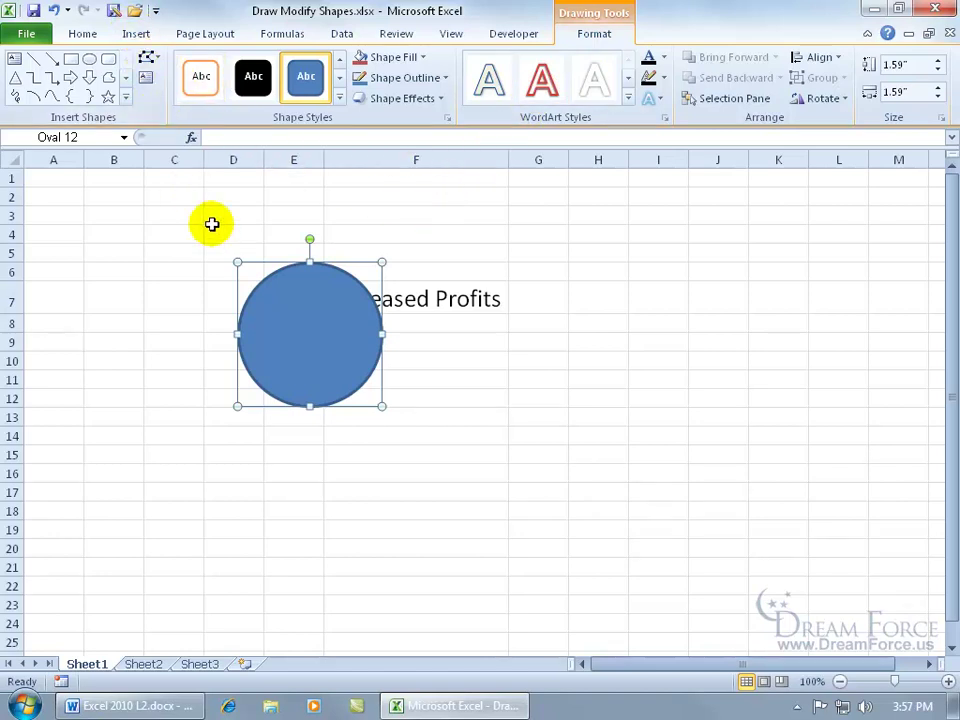
Step: Insert a default 1-inch oval near cell D4
{"action": "left_click", "coordinate": [197, 251]}
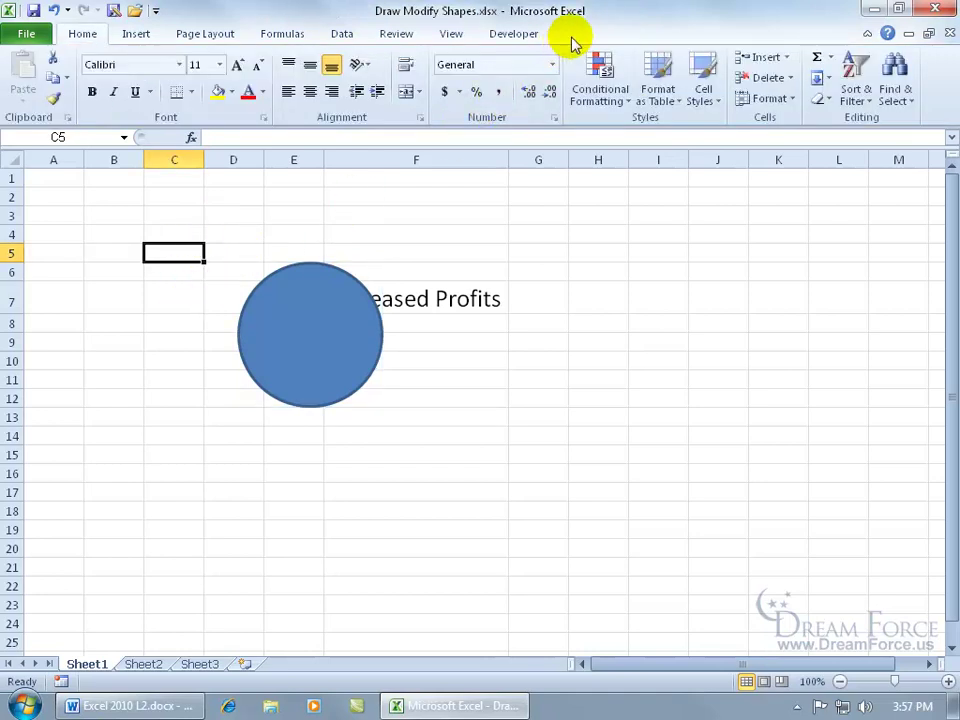
{"action": "left_click", "coordinate": [137, 34]}
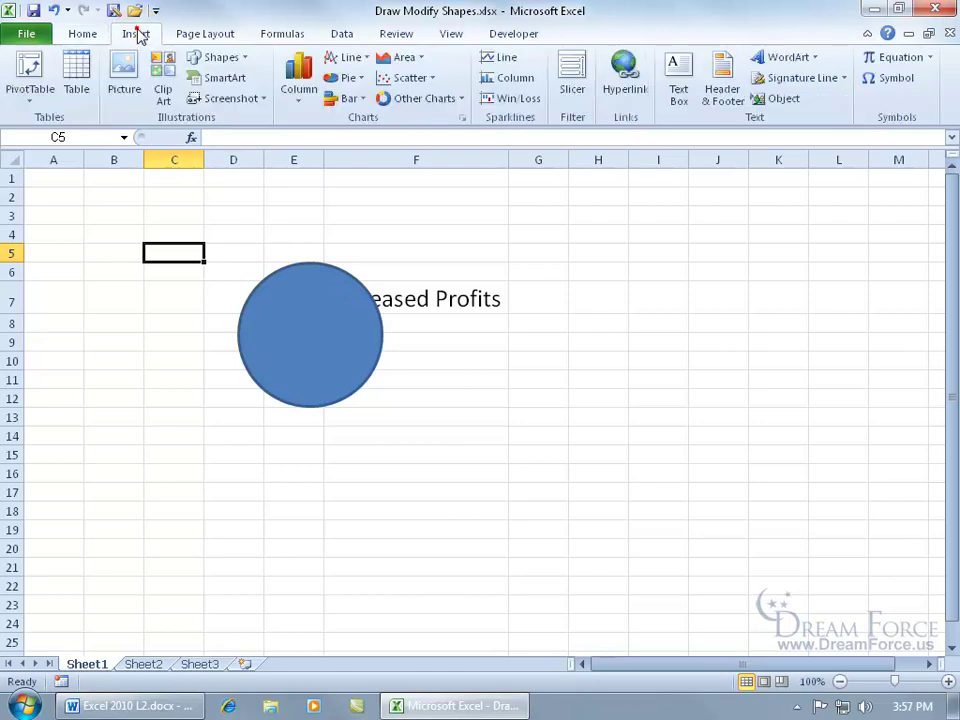
{"action": "left_click", "coordinate": [249, 63]}
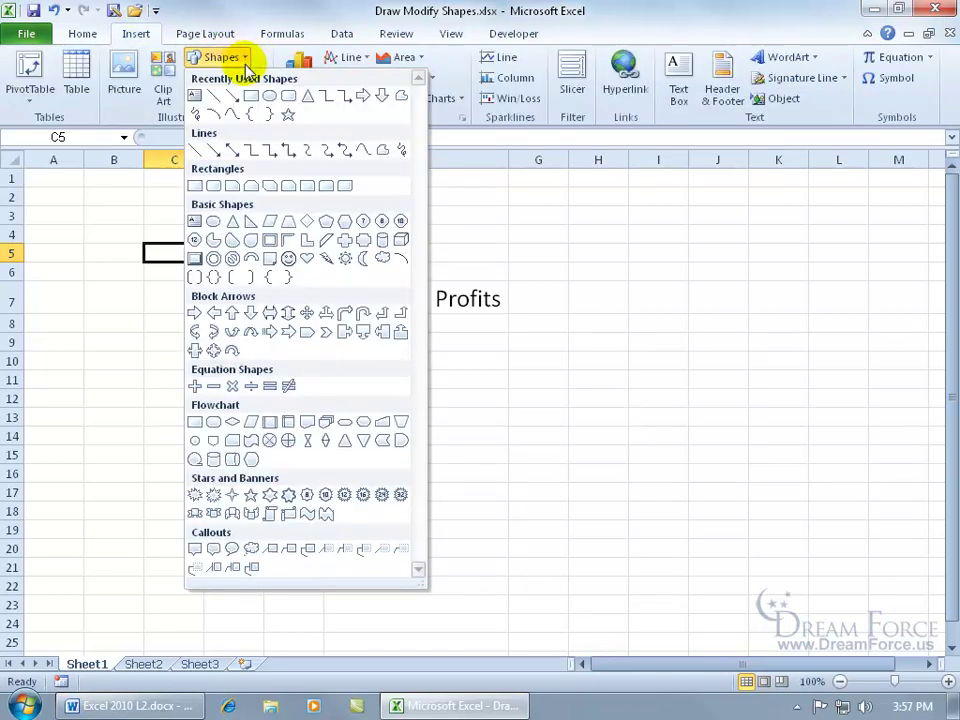
{"action": "left_click", "coordinate": [272, 97]}
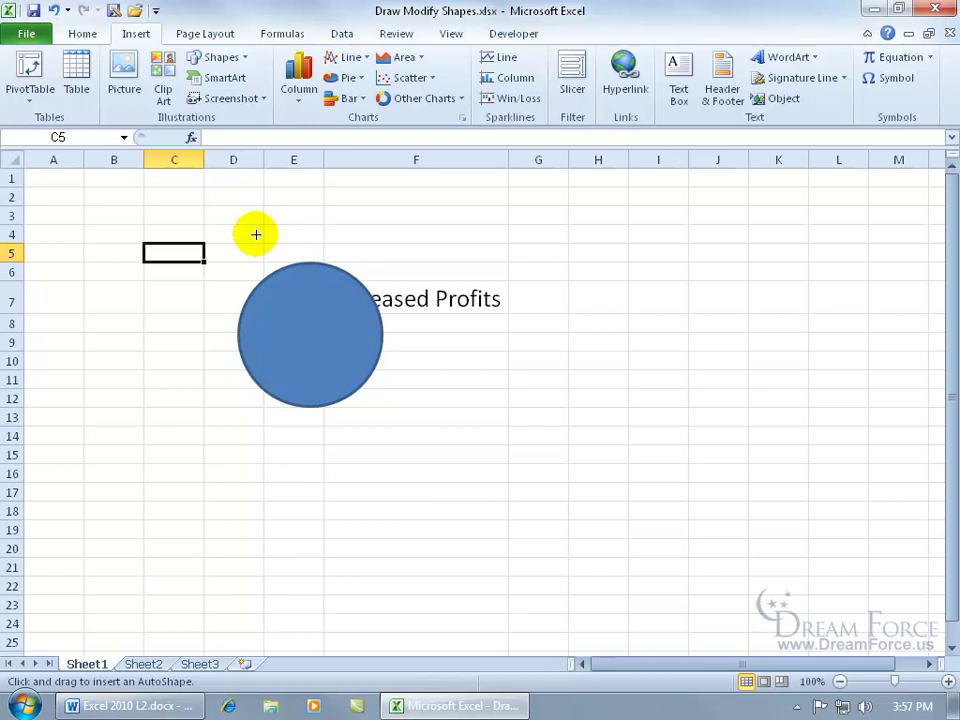
{"action": "left_click", "coordinate": [256, 234]}
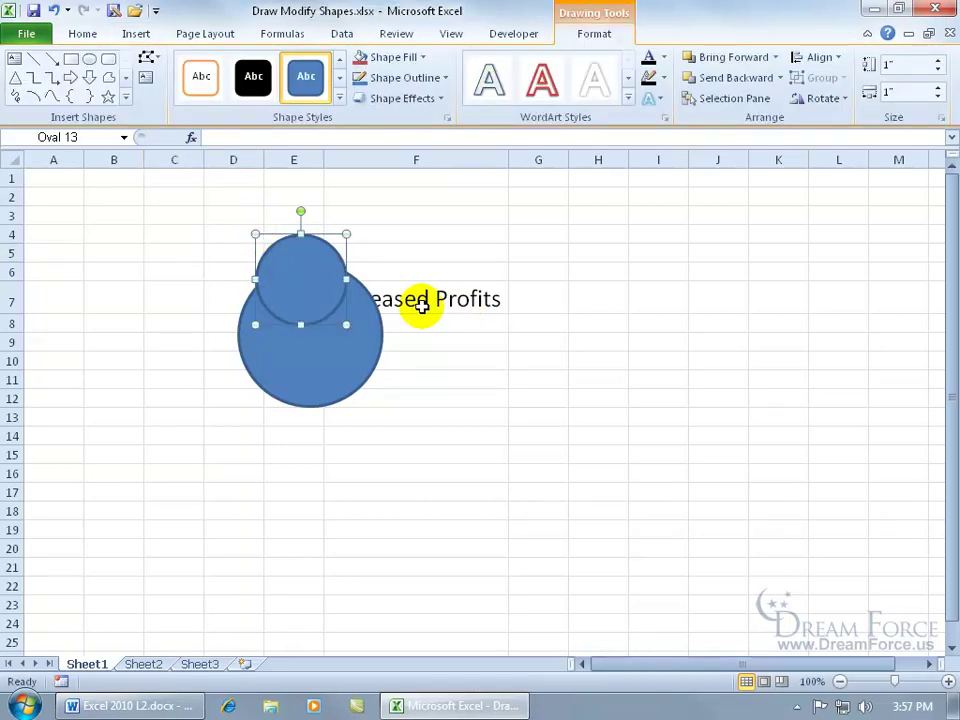
Step: Move the small circle to column H and delete the large circle
{"action": "left_click_drag", "start_coordinate": [311, 266], "coordinate": [614, 278]}
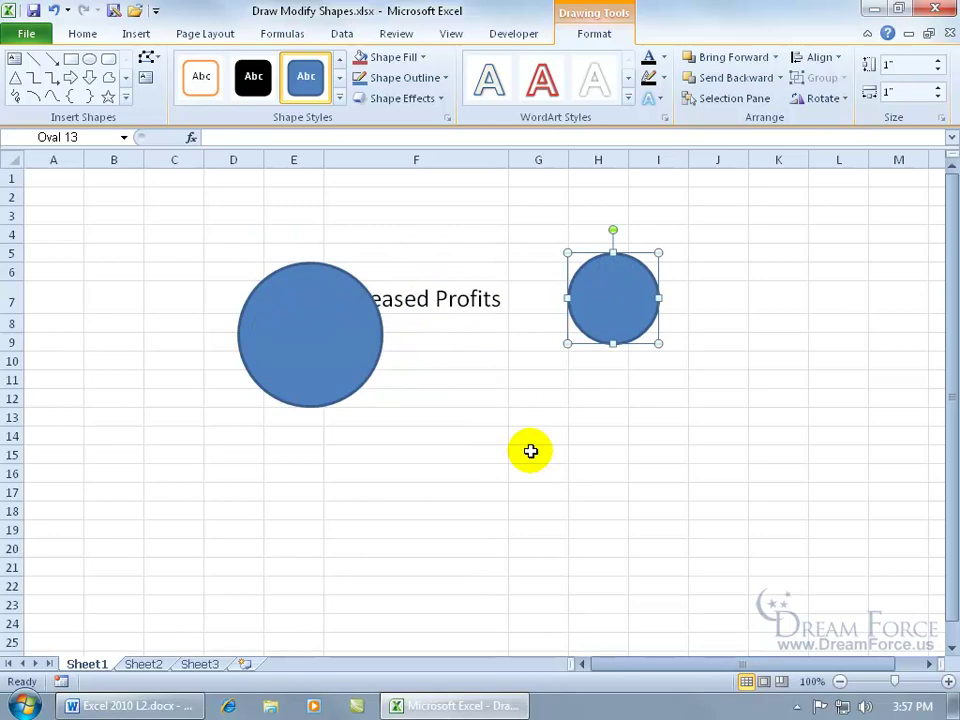
{"action": "left_click", "coordinate": [296, 326]}
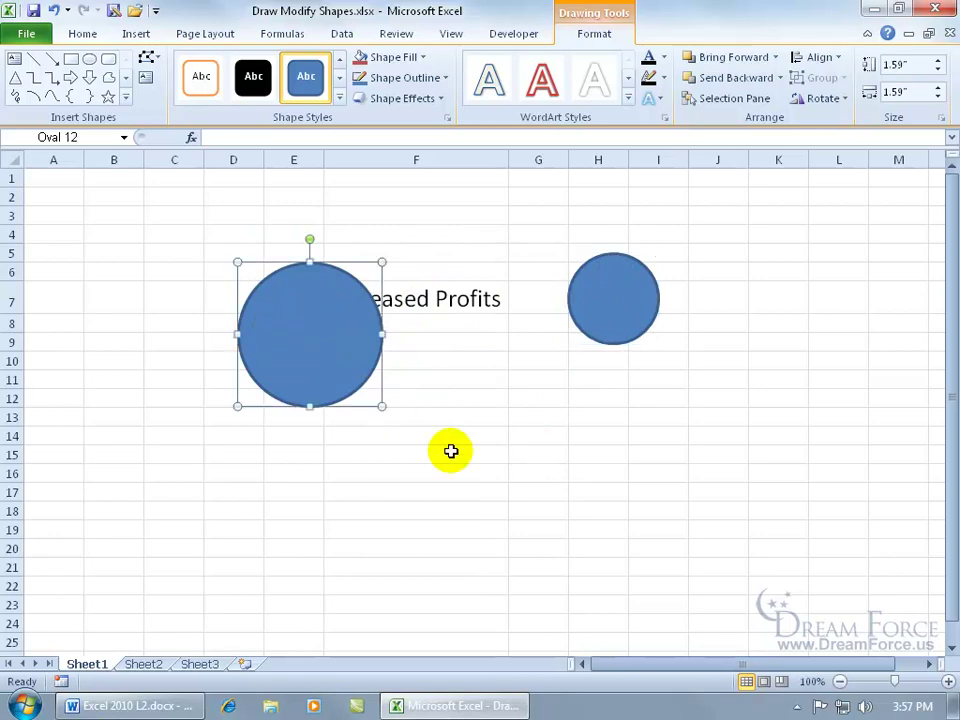
{"action": "key", "text": "Delete"}
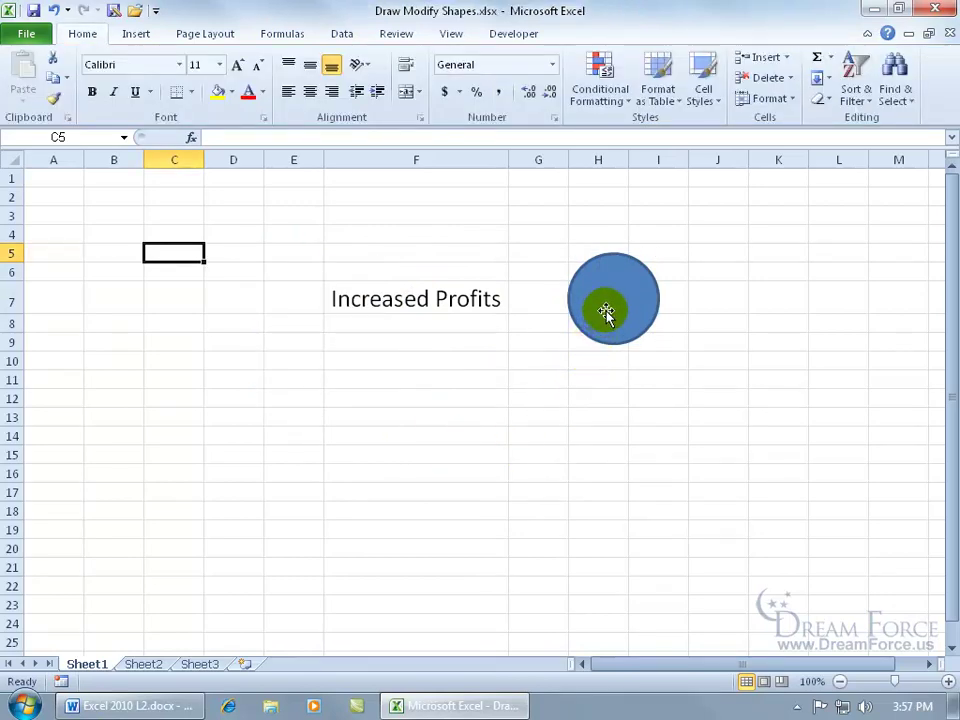
Step: Resize the small circle into a 1.76" by 2.55" oval and place it over Increased Profits
{"action": "left_click", "coordinate": [606, 313]}
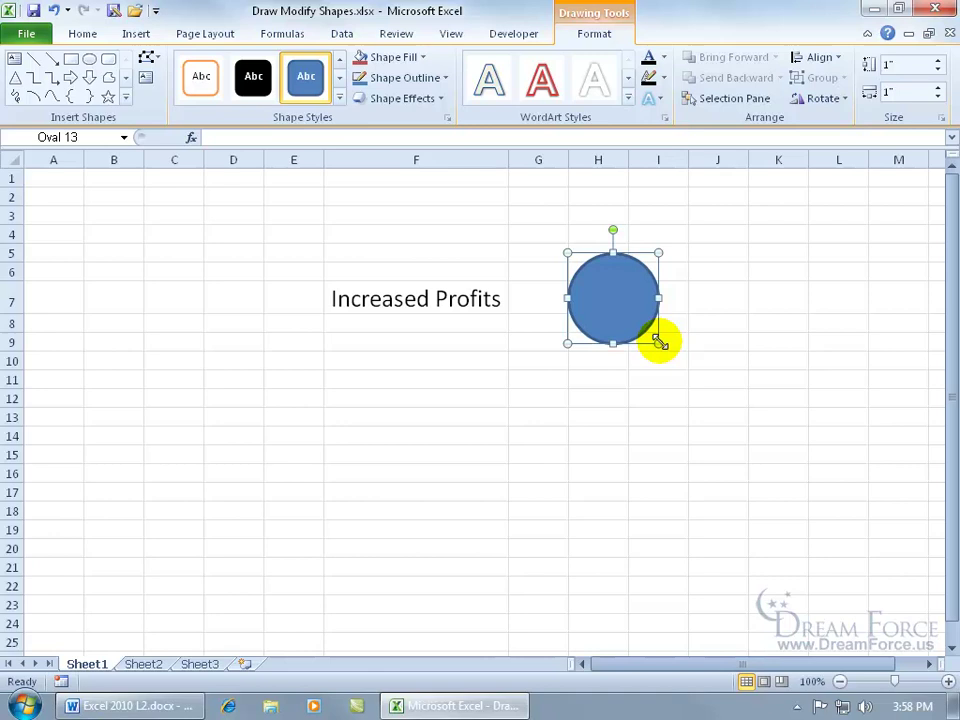
{"action": "left_click_drag", "start_coordinate": [659, 343], "coordinate": [712, 401]}
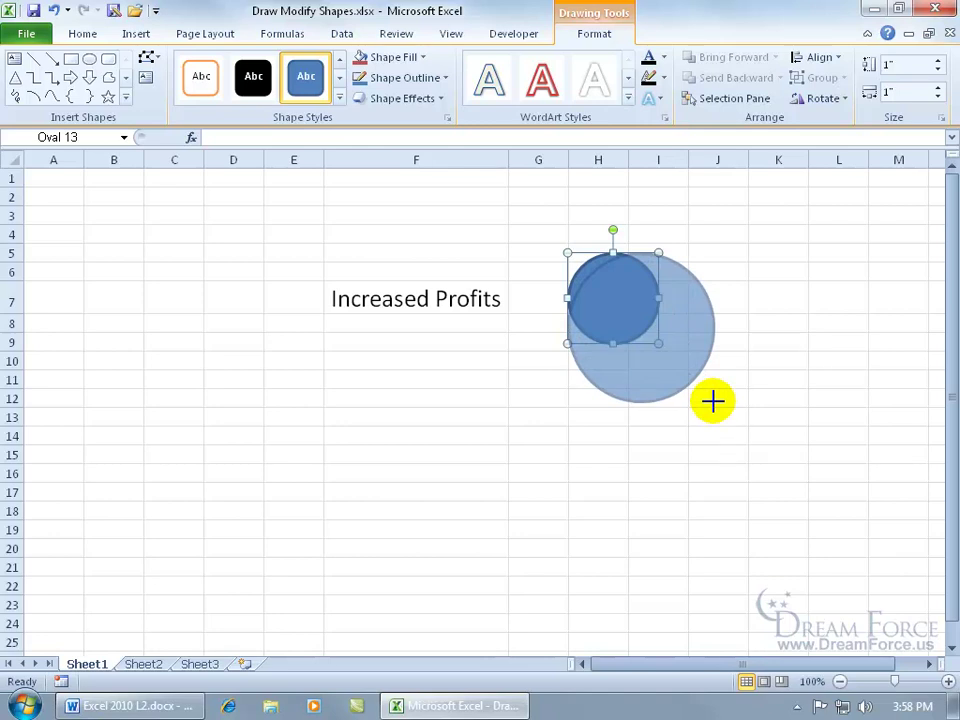
{"action": "left_click_drag", "start_coordinate": [712, 401], "coordinate": [626, 411]}
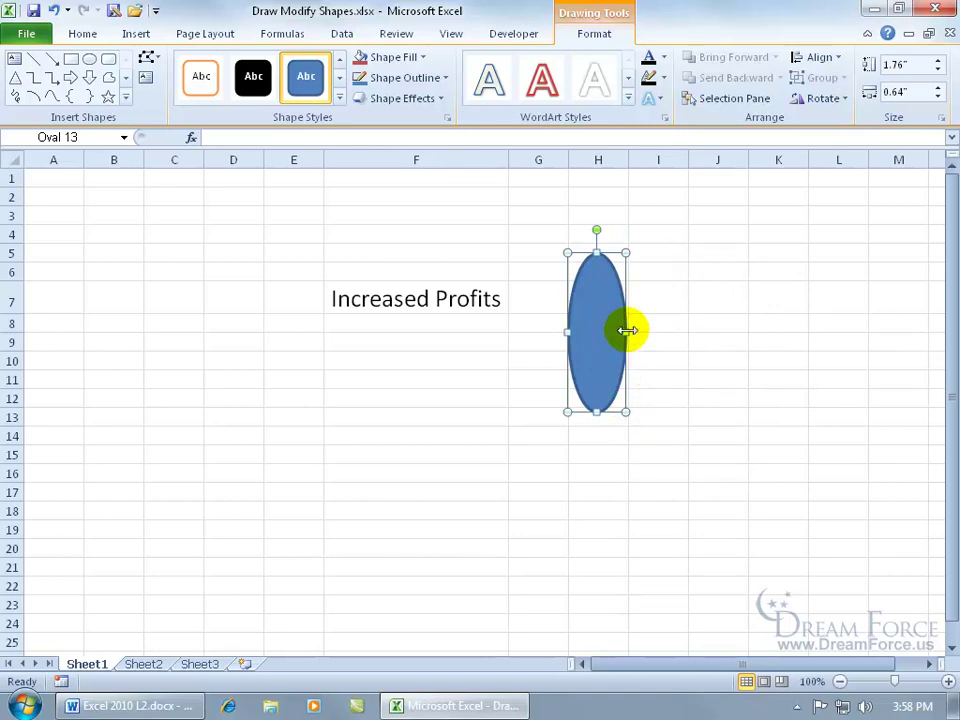
{"action": "left_click_drag", "start_coordinate": [627, 330], "coordinate": [797, 332]}
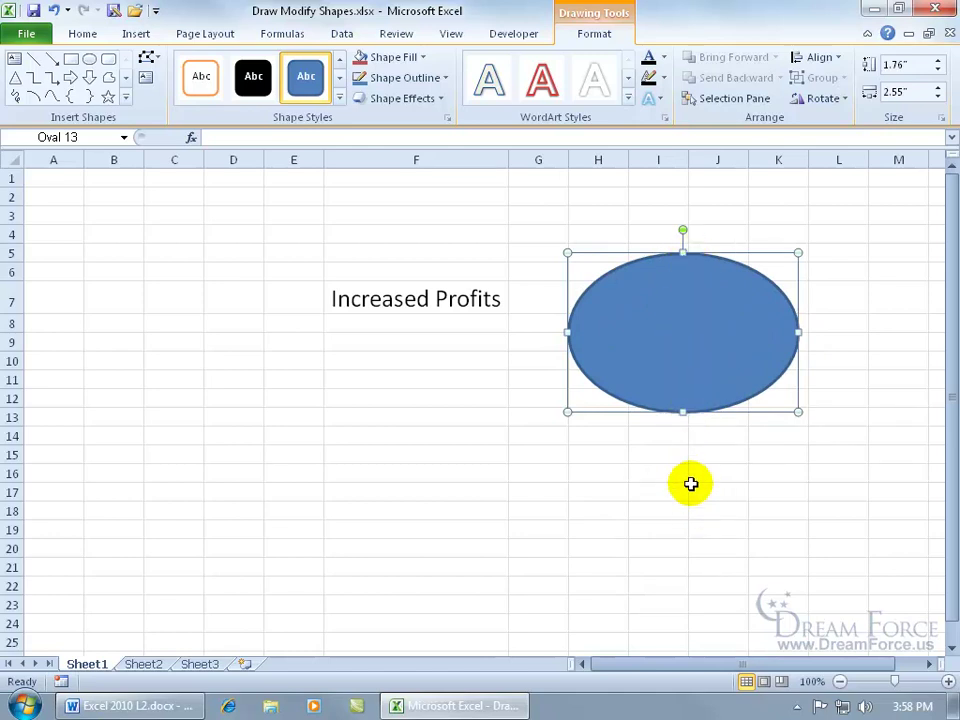
{"action": "left_click", "coordinate": [681, 338]}
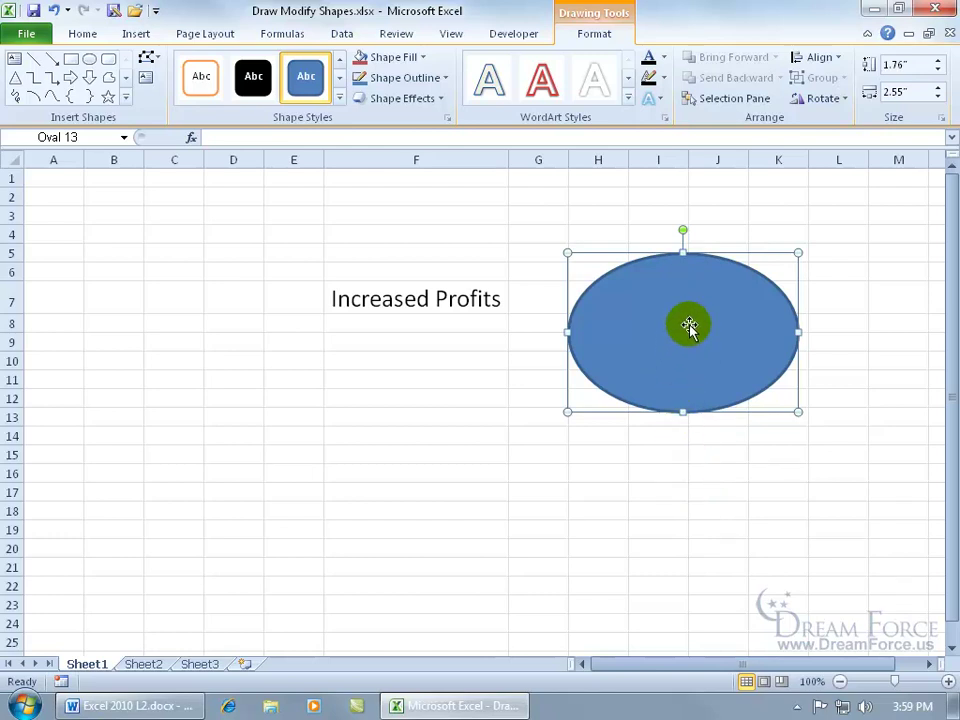
{"action": "left_click_drag", "start_coordinate": [688, 321], "coordinate": [420, 290]}
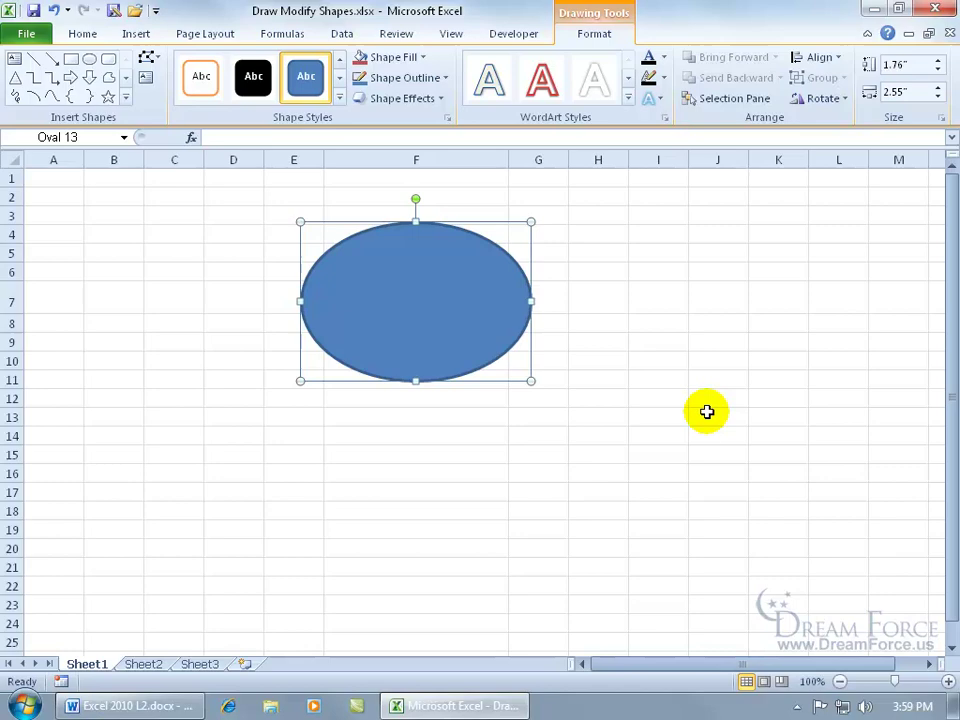
Step: Set the oval's fill transparency to 75% in Format Shape
{"action": "right_click", "coordinate": [432, 300]}
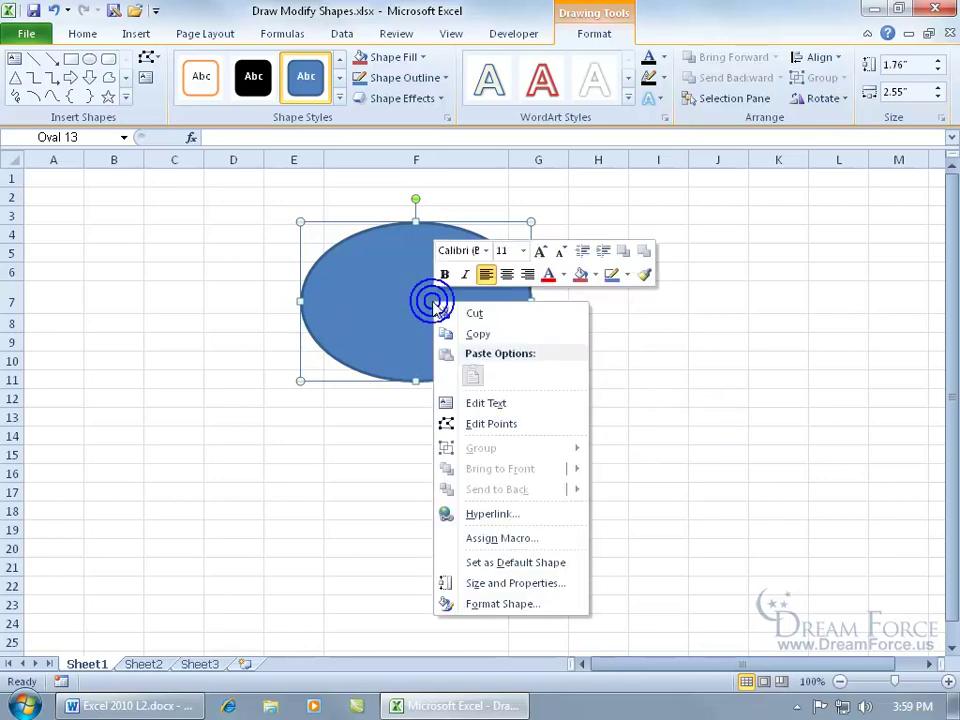
{"action": "left_click", "coordinate": [508, 604]}
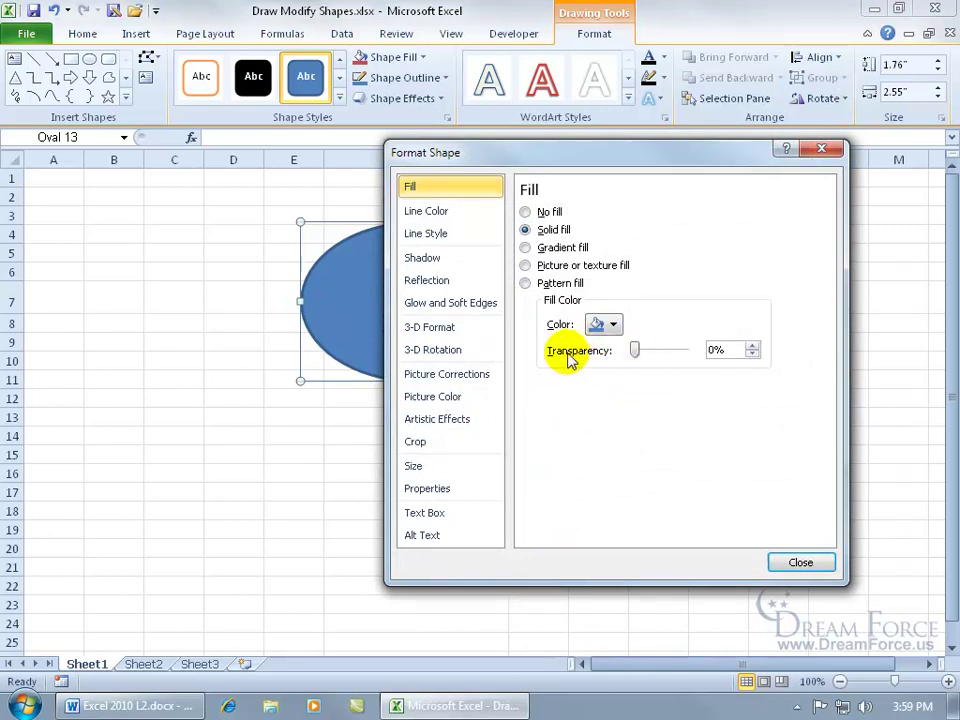
{"action": "left_click_drag", "start_coordinate": [634, 350], "coordinate": [668, 357]}
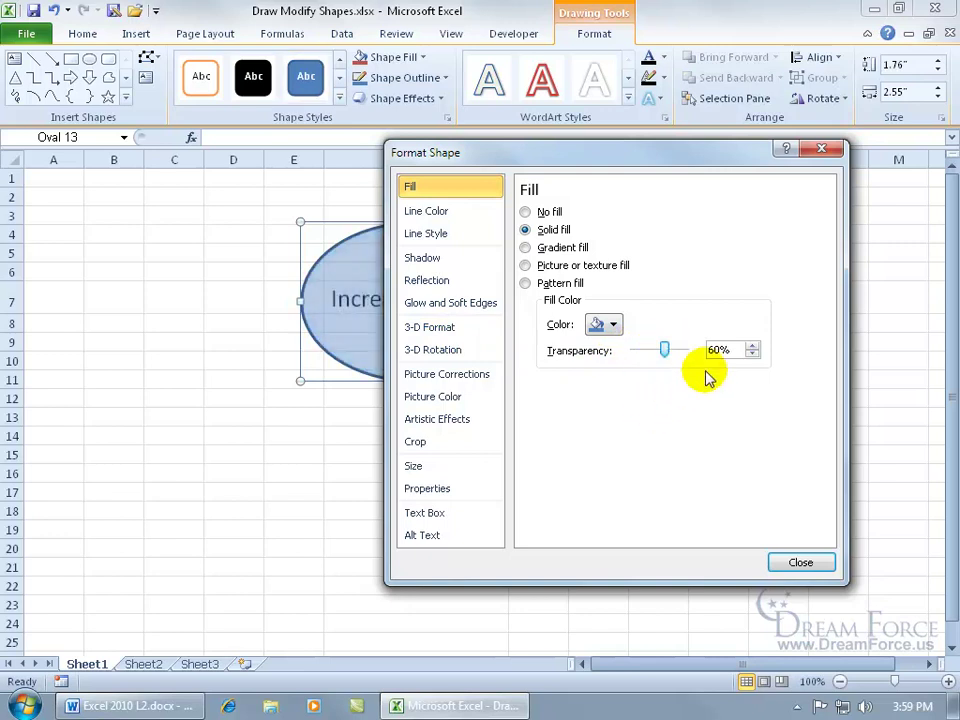
{"action": "left_click_drag", "start_coordinate": [729, 350], "coordinate": [703, 358]}
{"action": "type", "text": "75"}
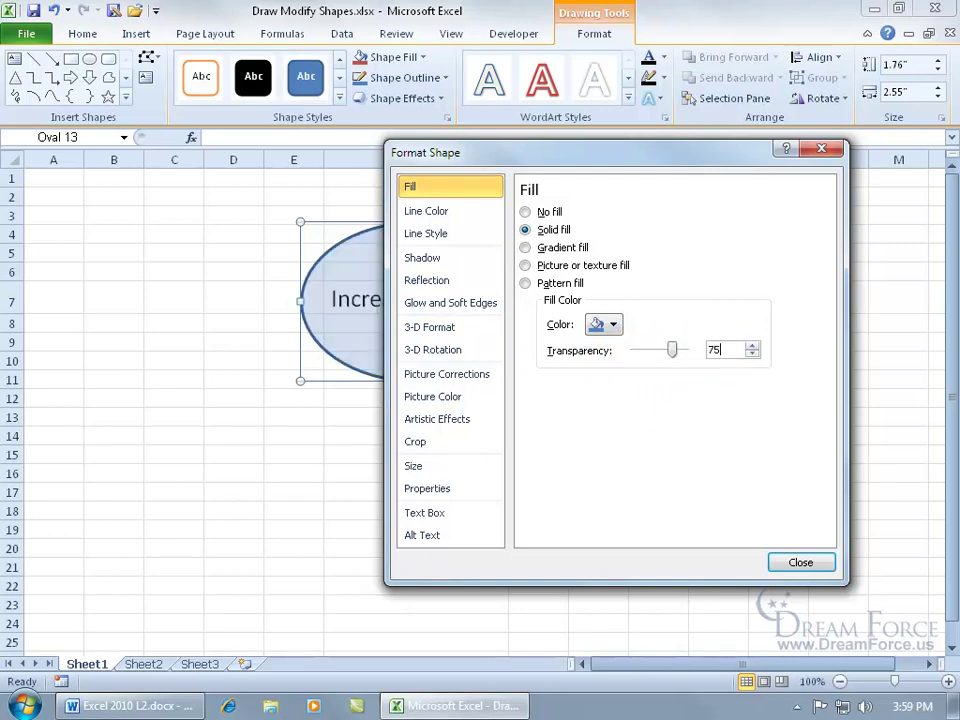
{"action": "left_click", "coordinate": [800, 561]}
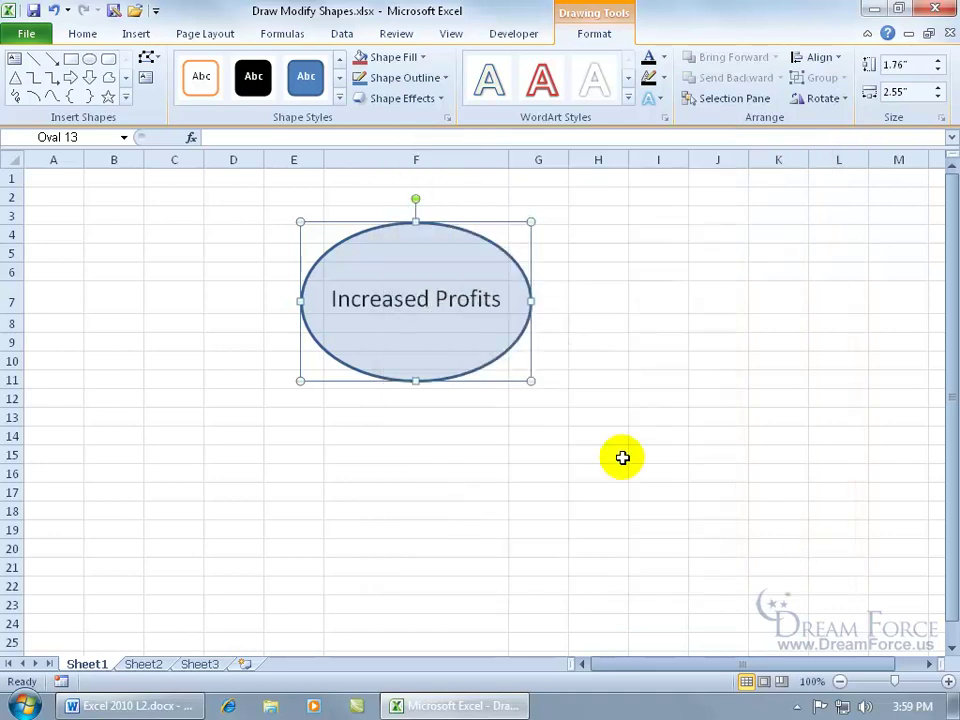
{"action": "key", "text": "Escape"}
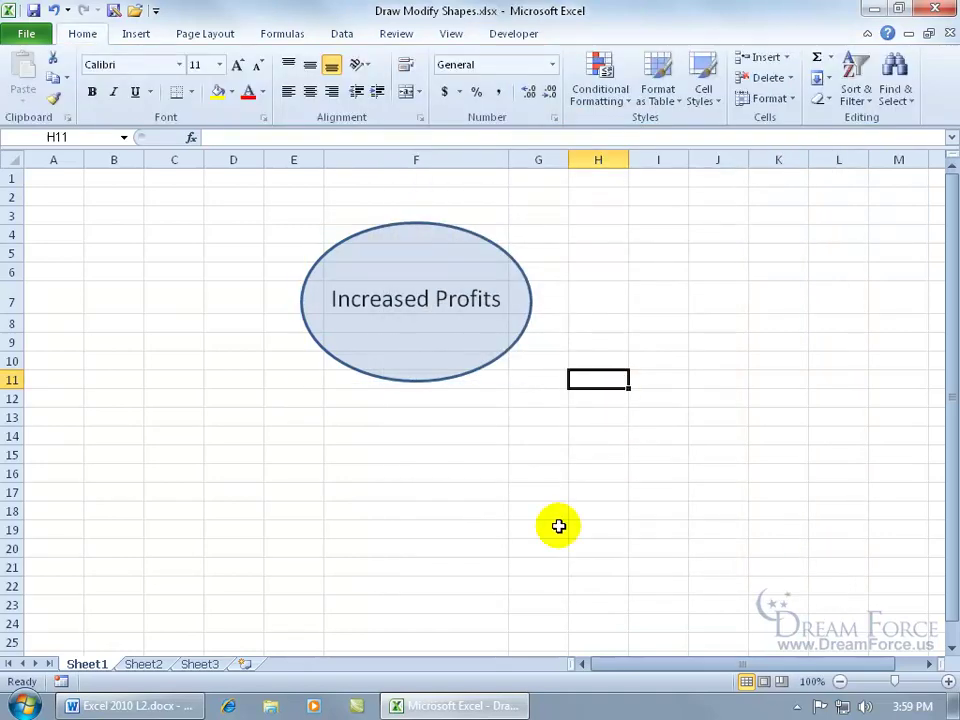
Step: Change the Increased Profits oval's shape to Rounded Rectangle
{"action": "left_click", "coordinate": [463, 349]}
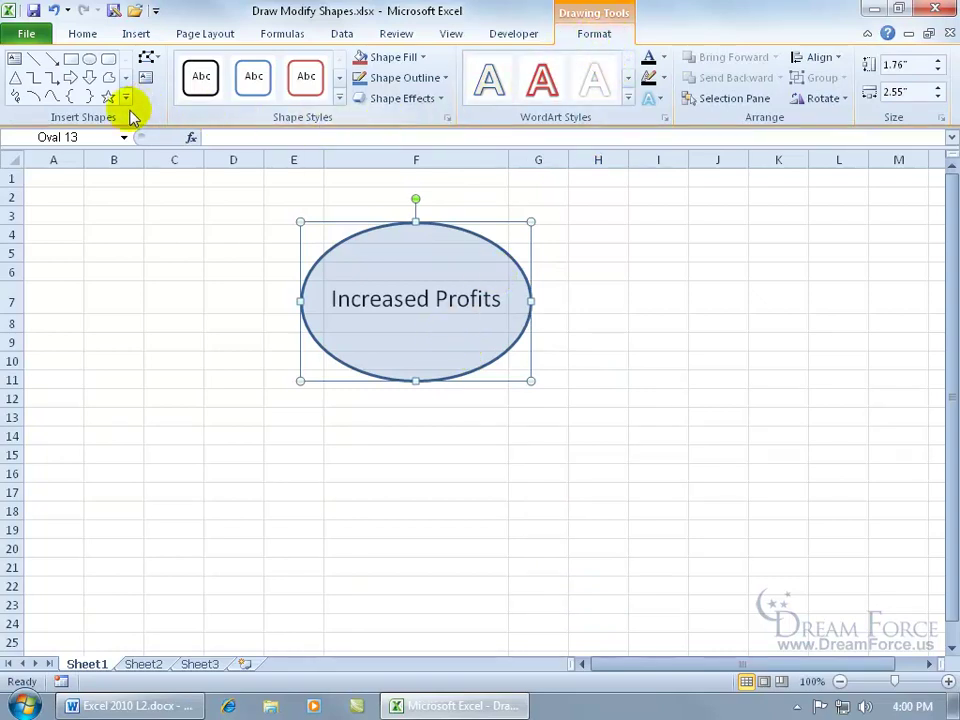
{"action": "left_click", "coordinate": [150, 59]}
{"action": "mouse_move", "coordinate": [160, 82]}
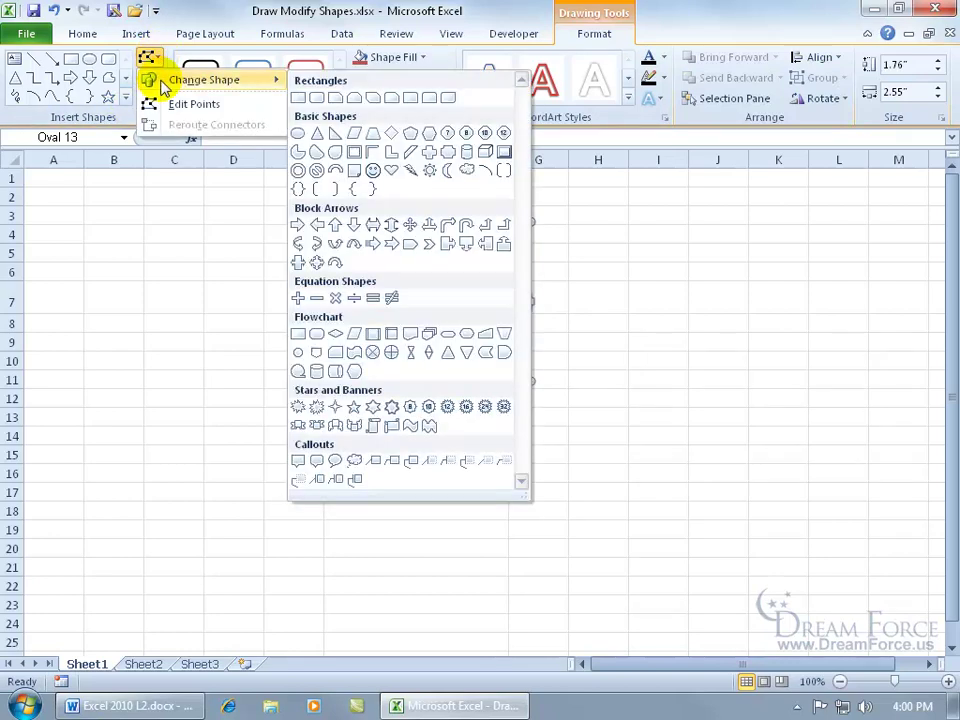
{"action": "left_click", "coordinate": [315, 100]}
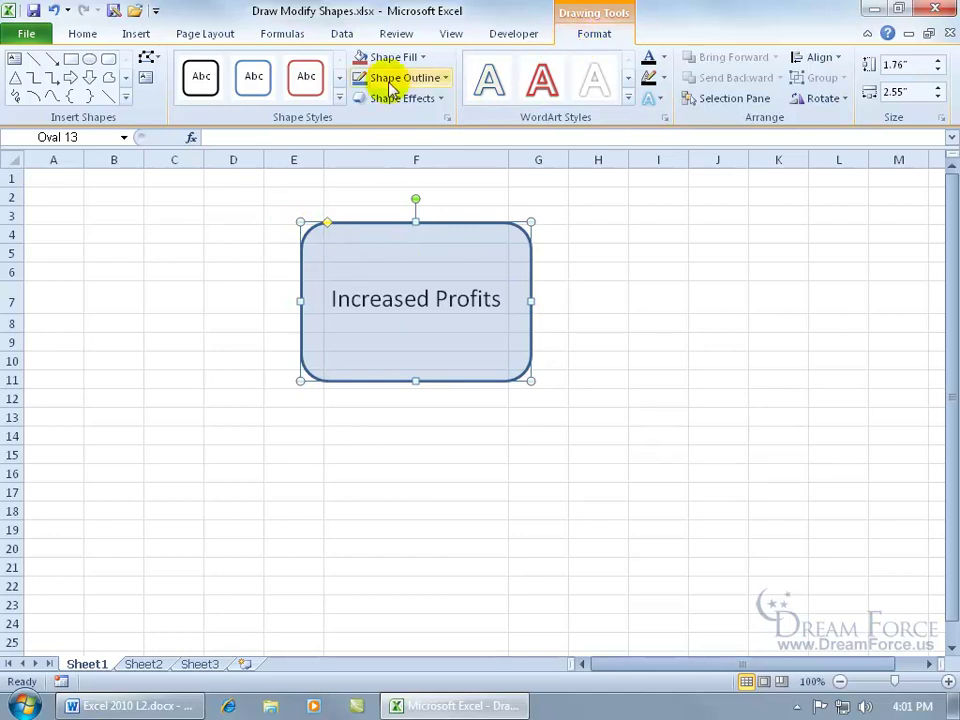
Step: Draw a Down Arrow, rotate it to point down-right, and place it below the box's lower-right corner
{"action": "left_click", "coordinate": [89, 79]}
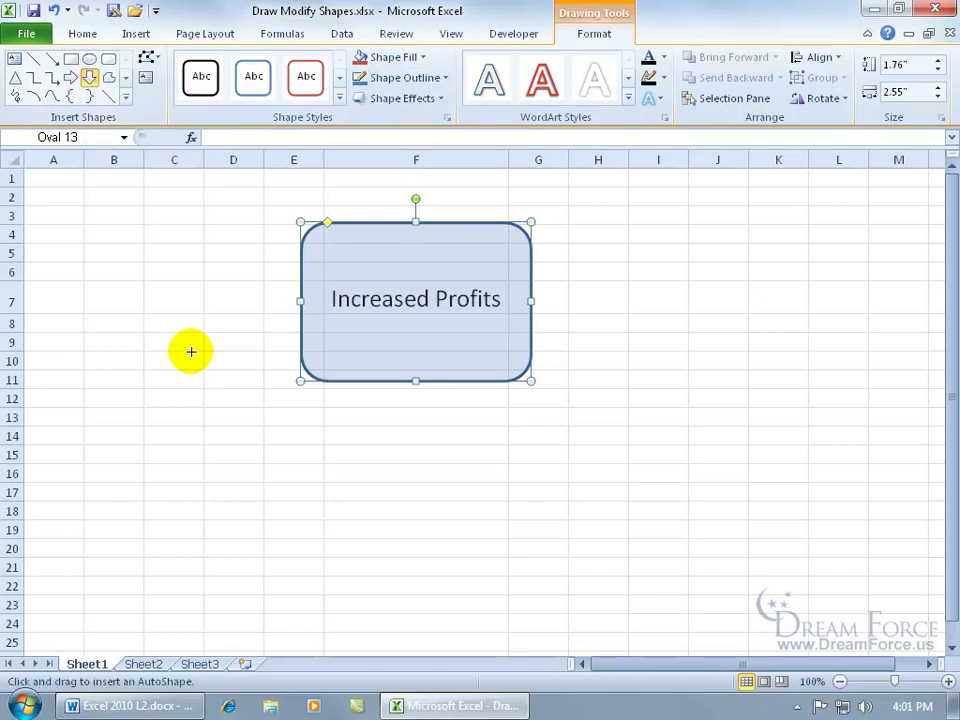
{"action": "left_click_drag", "start_coordinate": [182, 286], "coordinate": [262, 399]}
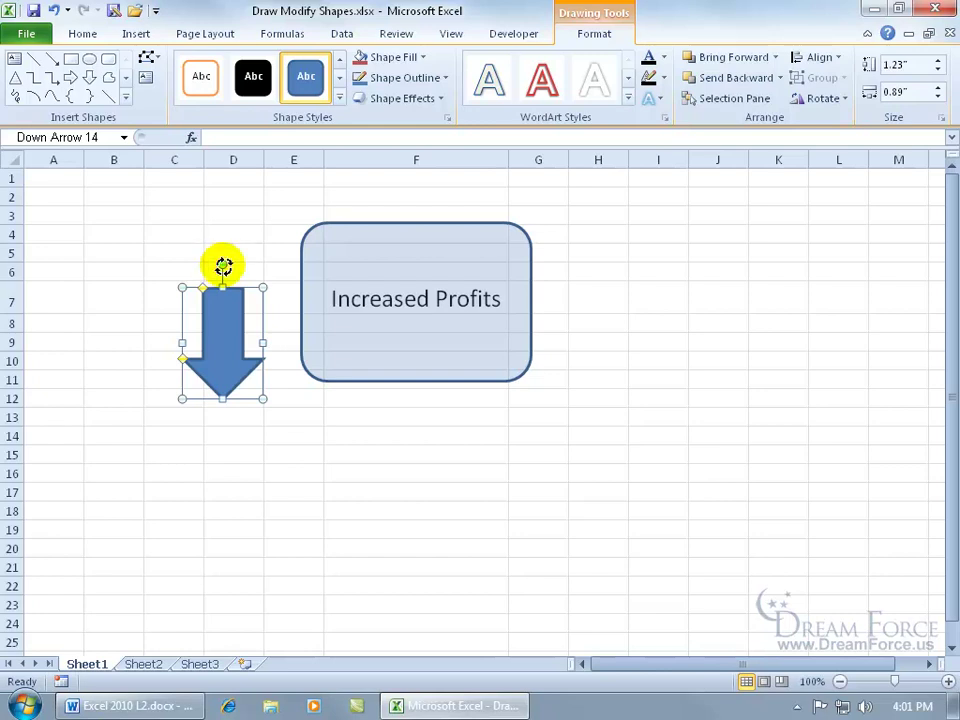
{"action": "left_click_drag", "start_coordinate": [223, 261], "coordinate": [168, 281]}
{"action": "left_click_drag", "start_coordinate": [189, 364], "coordinate": [560, 429]}
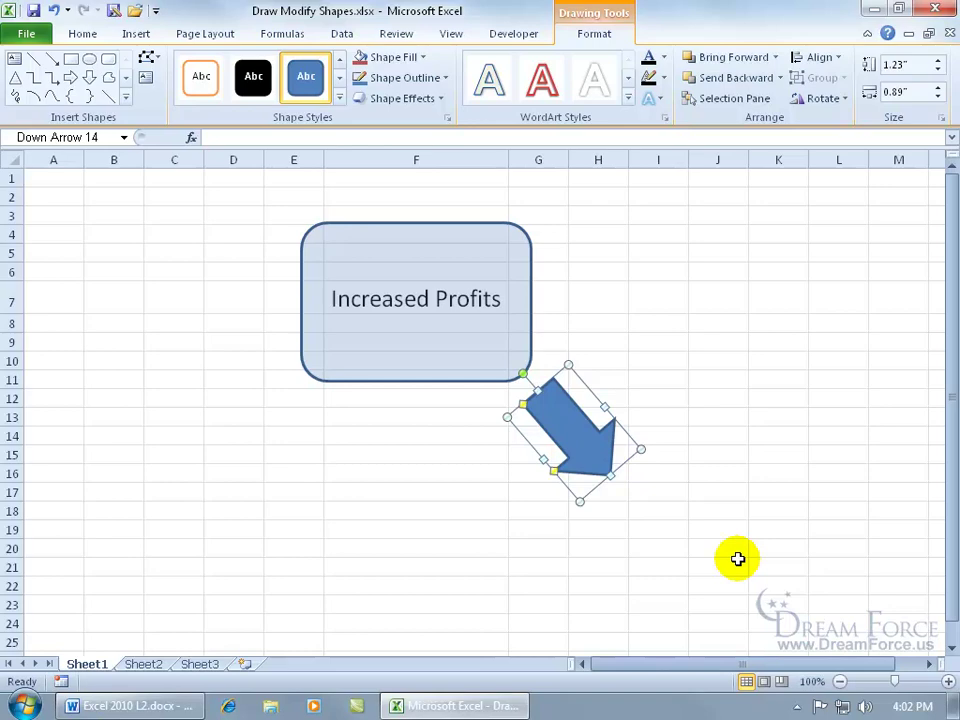
Step: Label the arrow 'Points' and widen it so the word fits on one line
{"action": "right_click", "coordinate": [583, 436]}
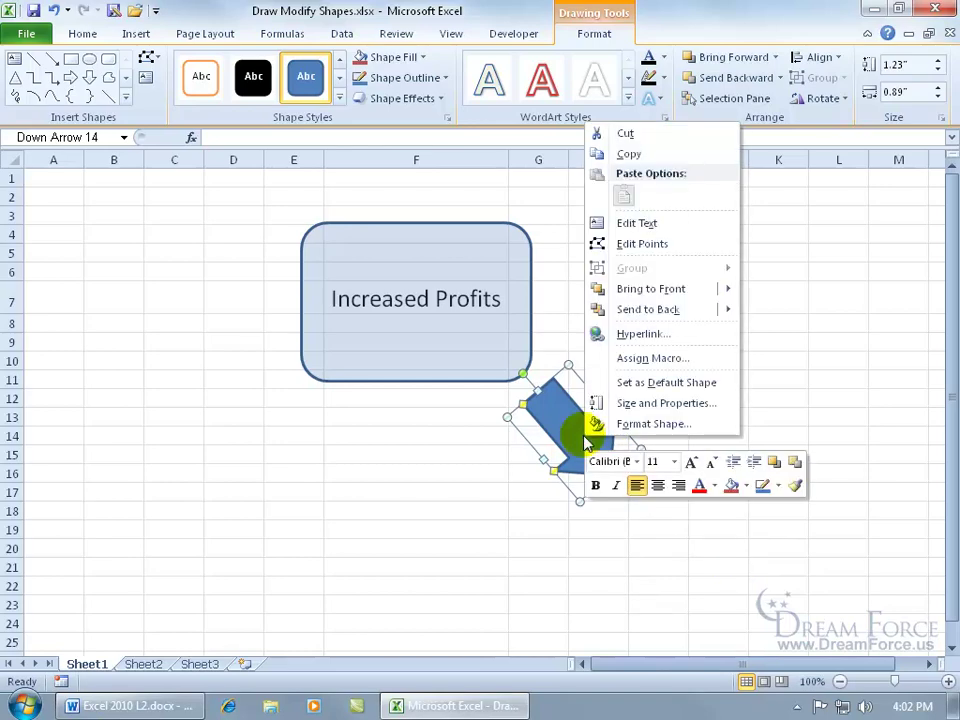
{"action": "left_click", "coordinate": [628, 220]}
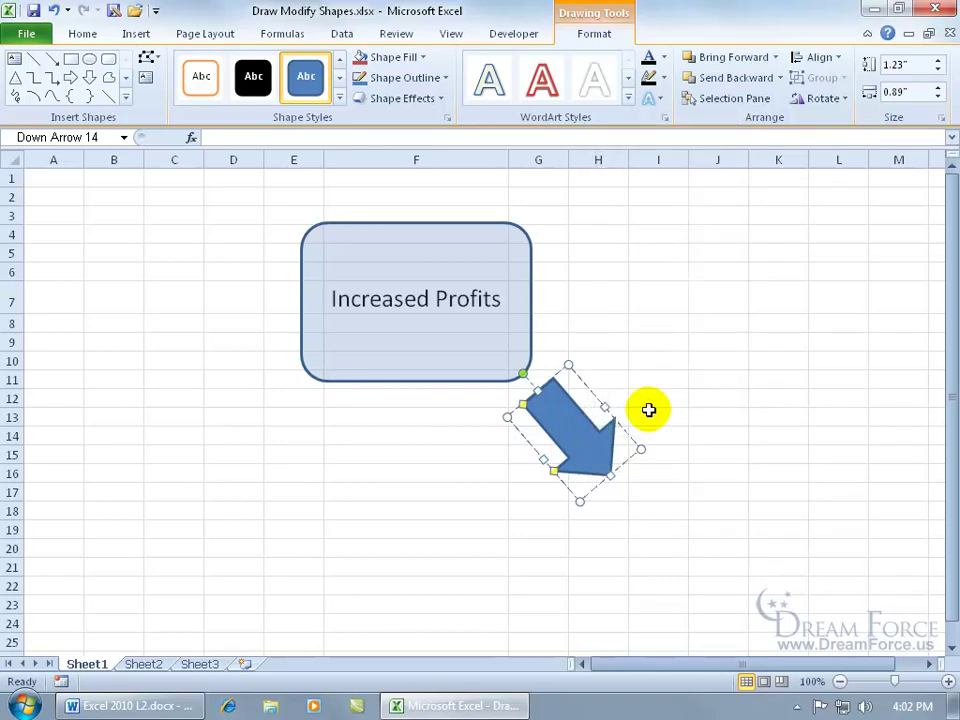
{"action": "type", "text": "Points"}
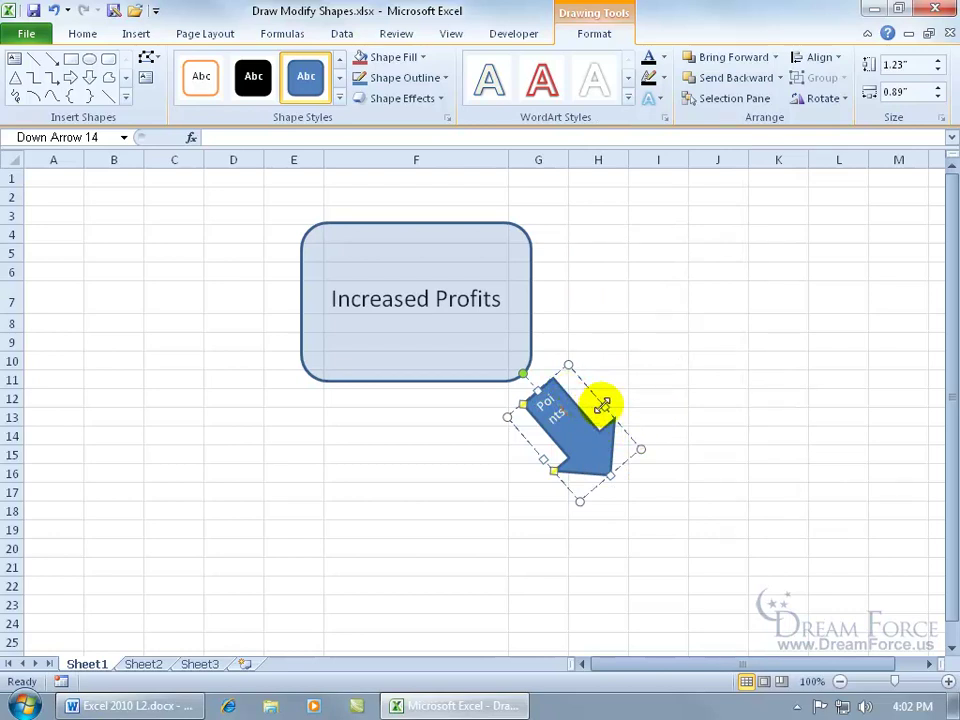
{"action": "left_click_drag", "start_coordinate": [604, 405], "coordinate": [628, 388]}
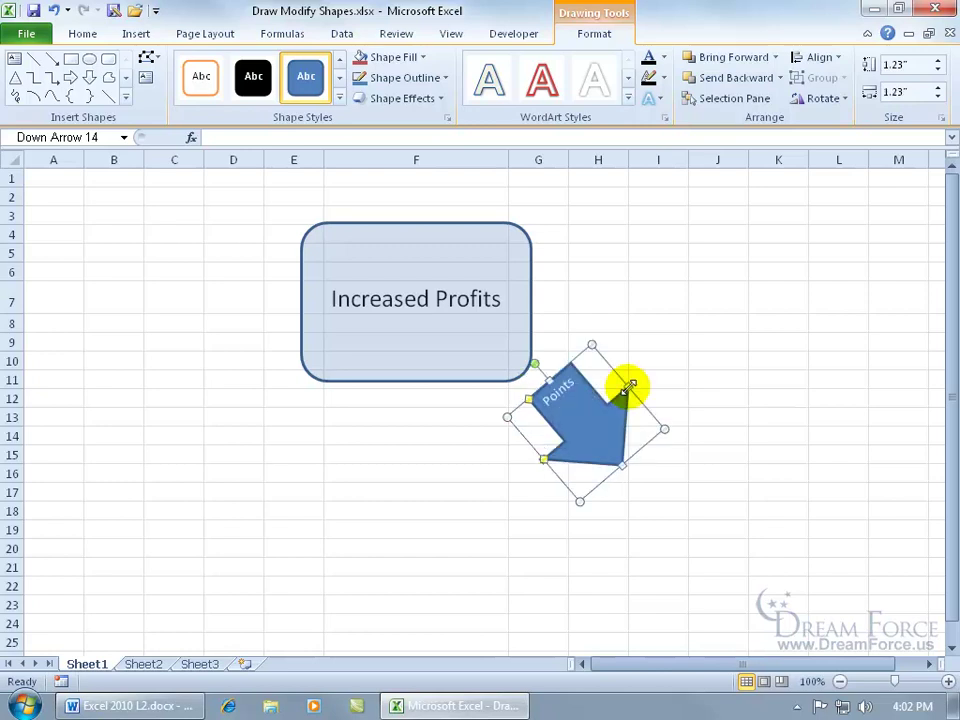
{"action": "left_click", "coordinate": [716, 475]}
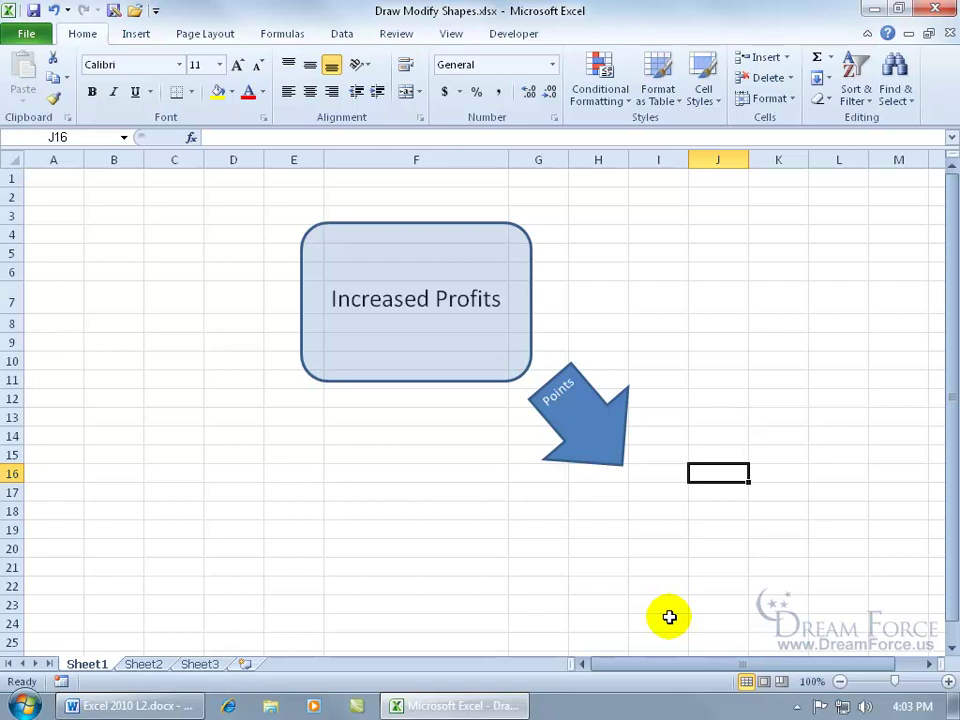
Step: Duplicate the Points arrow with Ctrl+D and move the copy below the rounded rectangle
{"action": "left_click", "coordinate": [597, 458]}
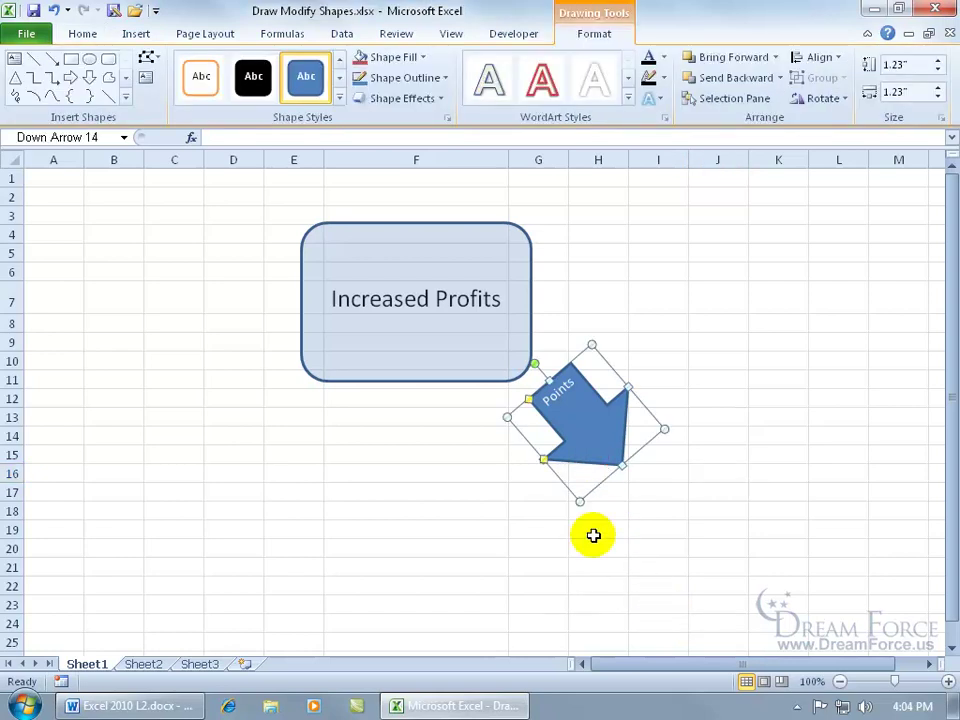
{"action": "key", "text": "ctrl+d"}
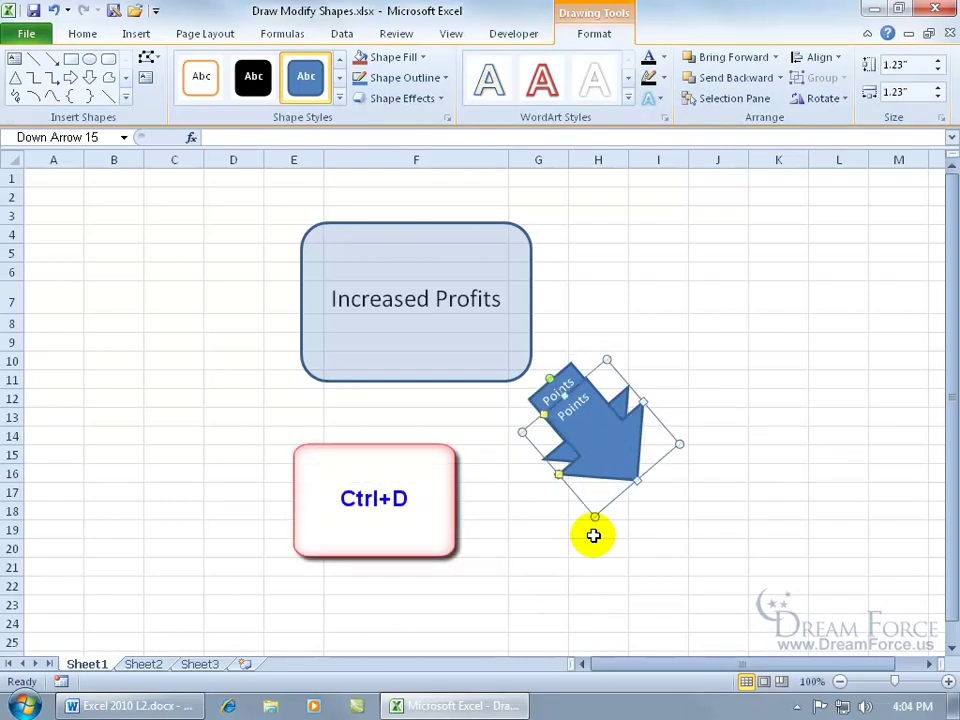
{"action": "left_click_drag", "start_coordinate": [606, 446], "coordinate": [456, 474]}
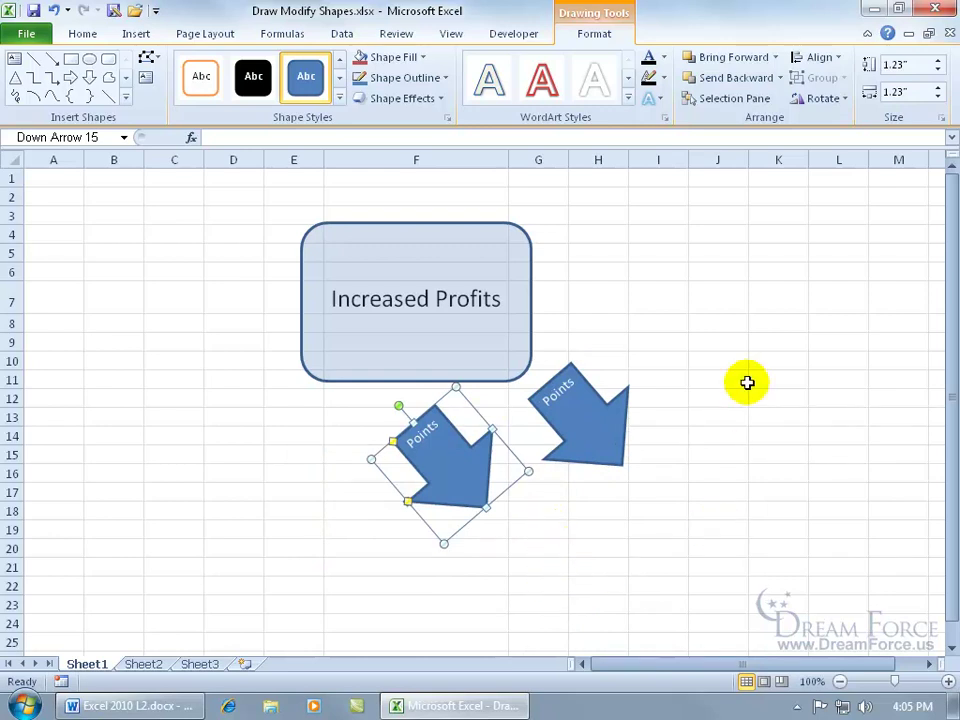
{"action": "left_click", "coordinate": [222, 36]}
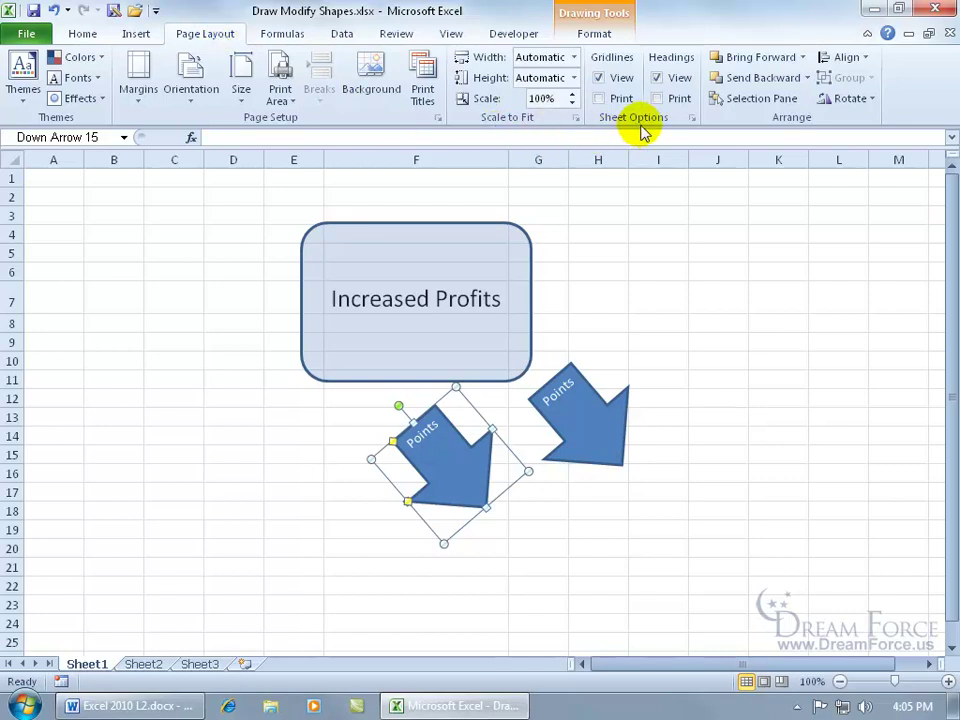
Step: Uncheck Gridlines View in the Page Layout Sheet Options
{"action": "left_click", "coordinate": [600, 78]}
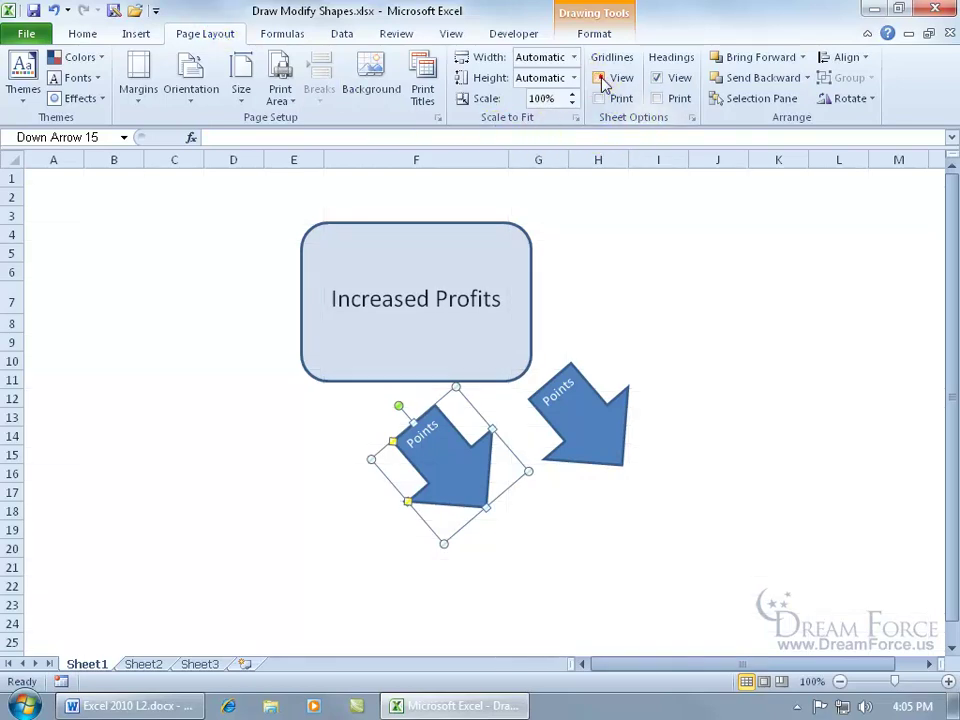